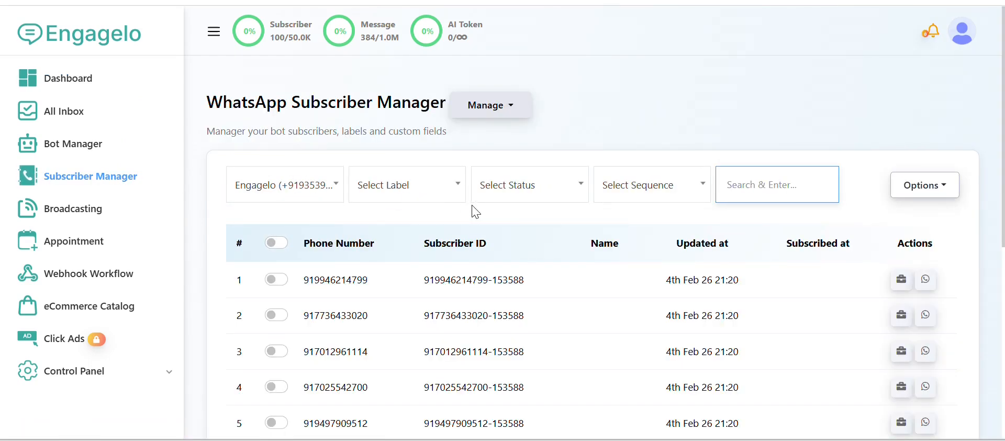
- Create a WhatsApp subscriber label named Sample for the Engagelo bot and save it
left_click(491, 112)
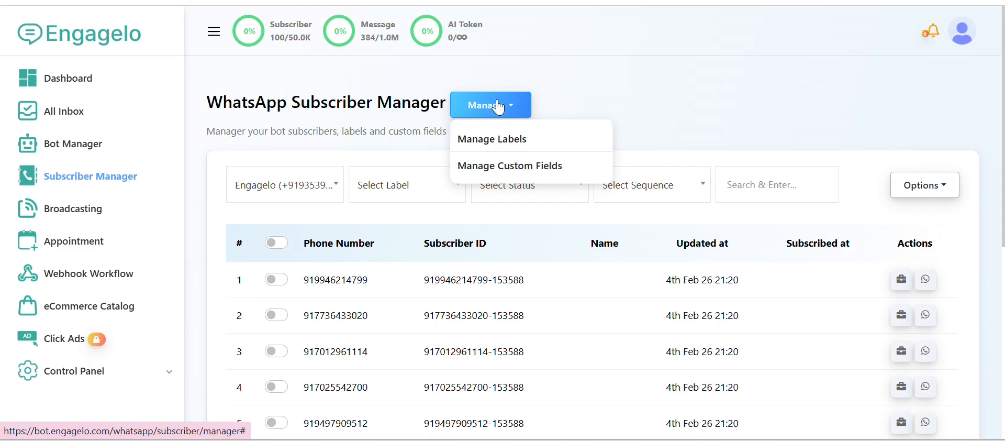
left_click(502, 139)
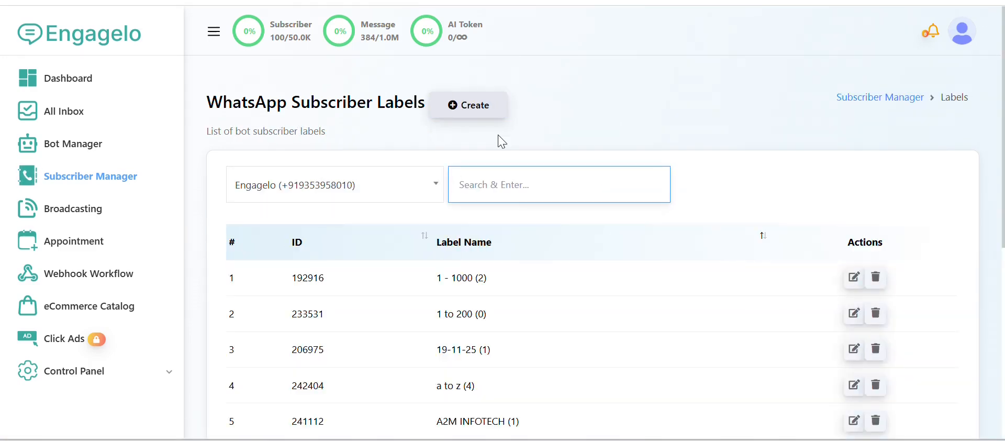
left_click(475, 105)
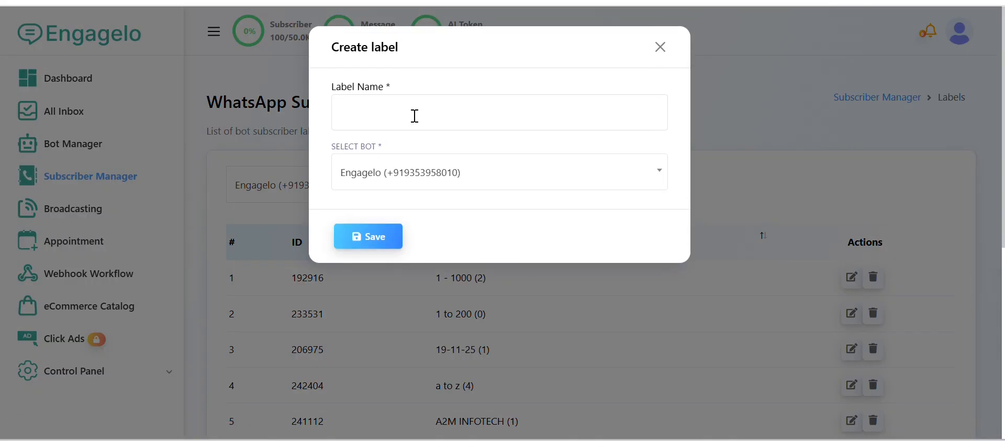
left_click(392, 115)
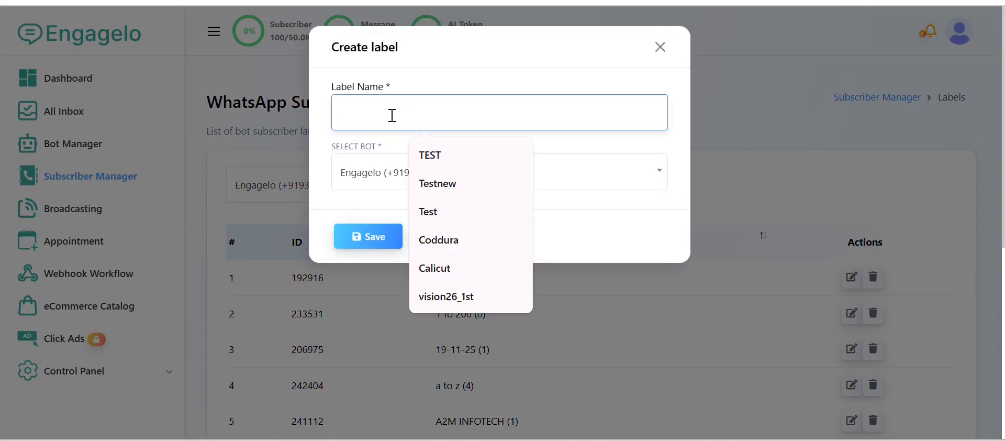
type("S")
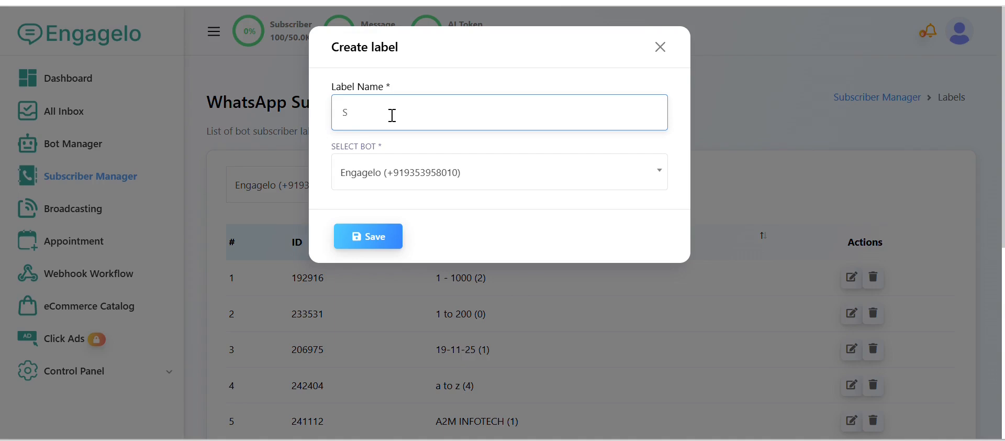
type("ample")
left_click(377, 240)
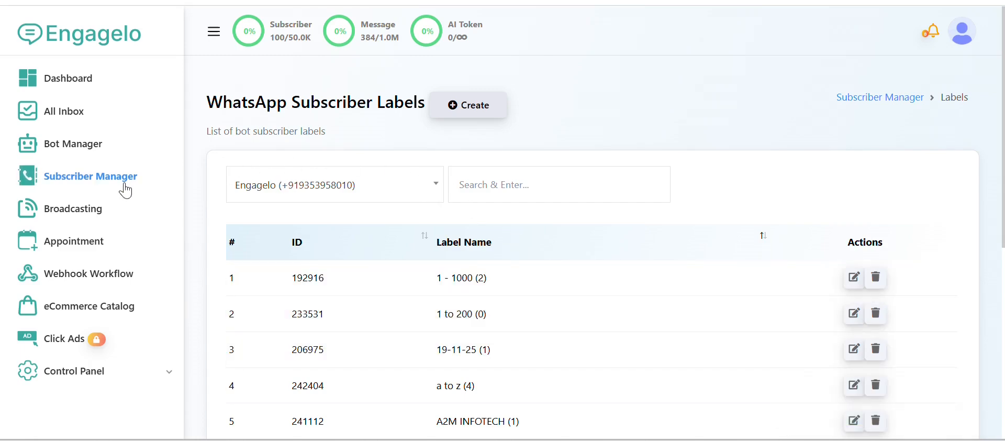
- Start a subscriber import from the Subscriber Manager and assign the Sample label to it
left_click(89, 183)
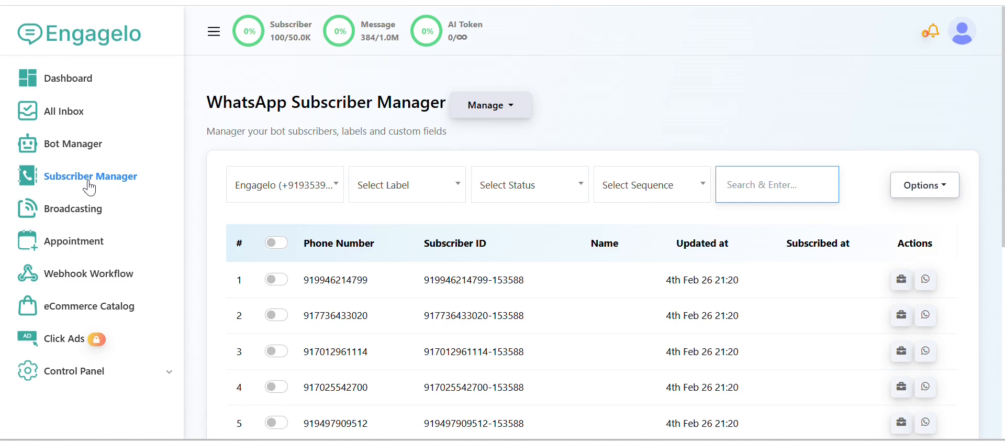
left_click(917, 193)
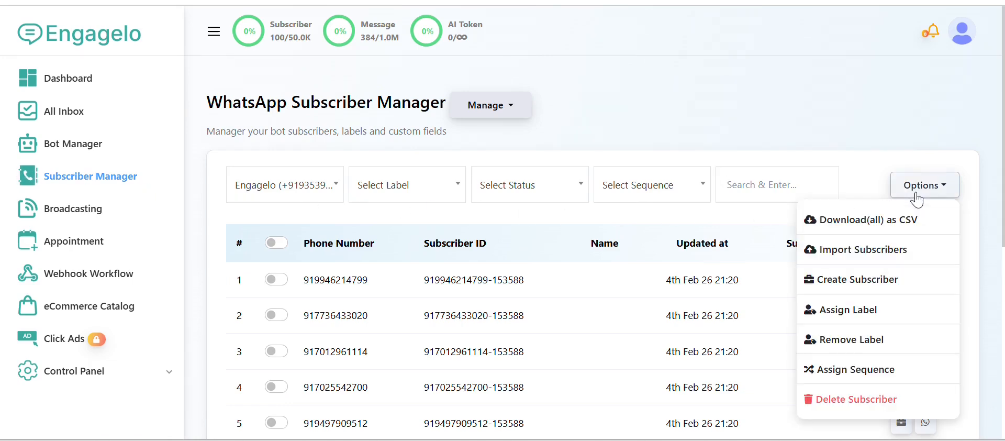
left_click(871, 254)
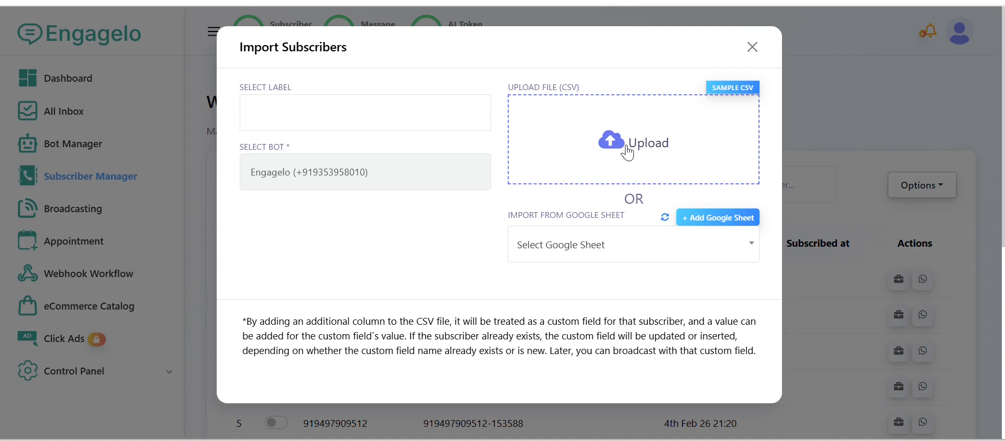
left_click(297, 123)
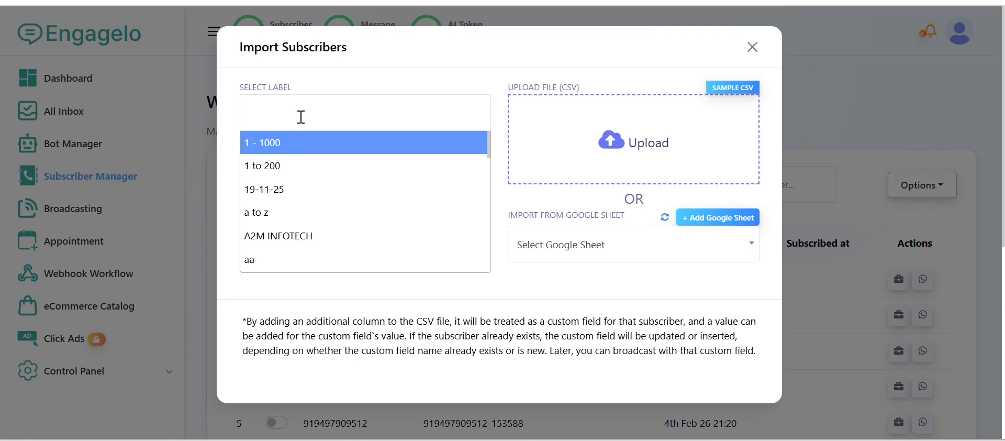
type("sam")
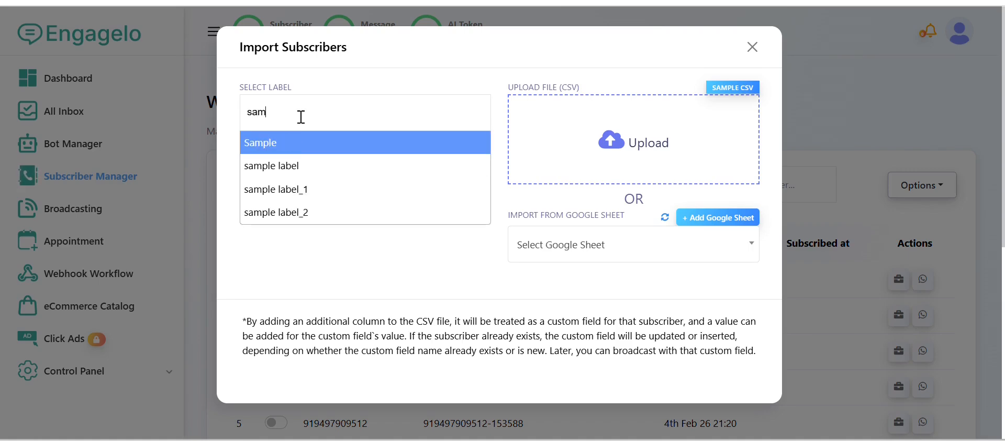
left_click(293, 142)
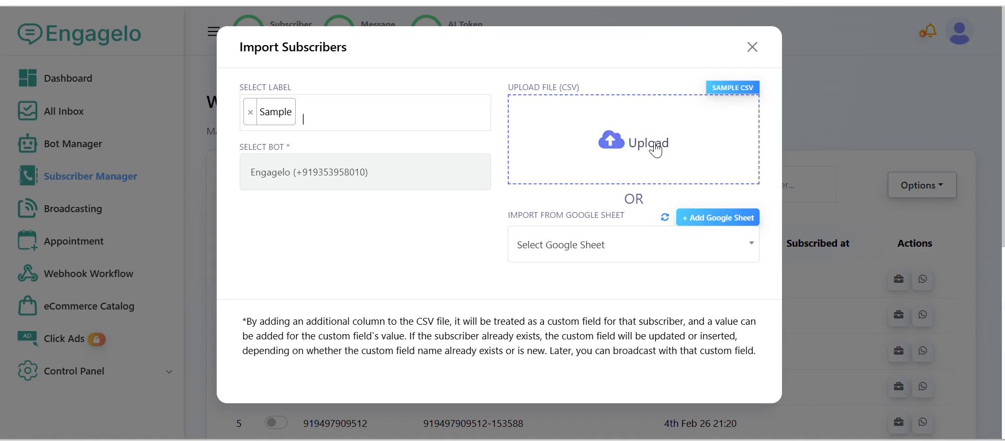
- Open a downloaded copy of the sample import CSV in Excel and fit the phone_number column to its contents
left_click(732, 87)
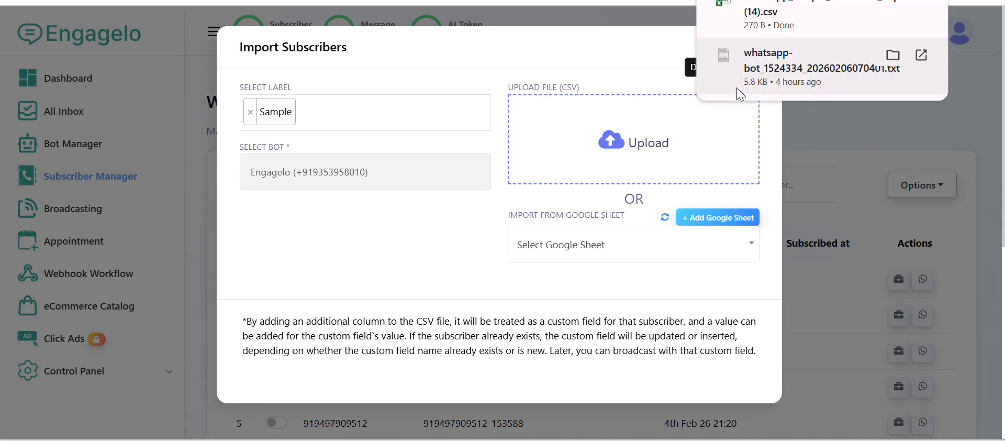
left_click(798, 16)
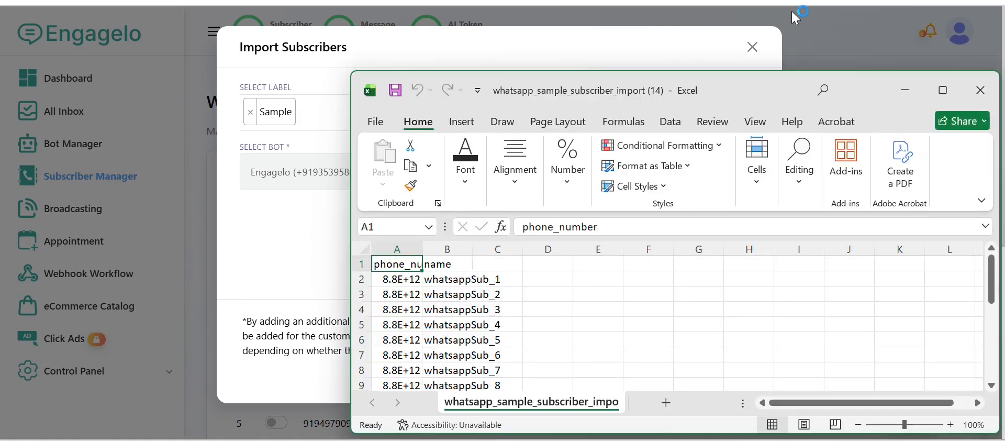
left_click(943, 90)
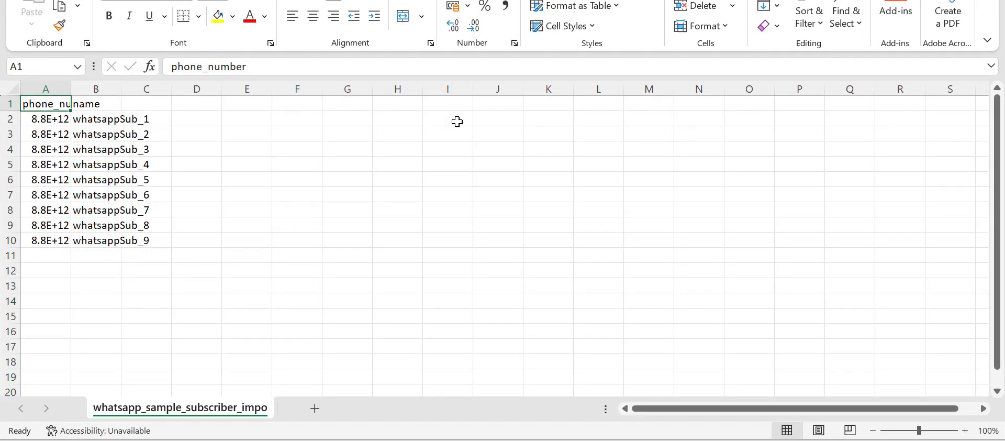
double_click(71, 88)
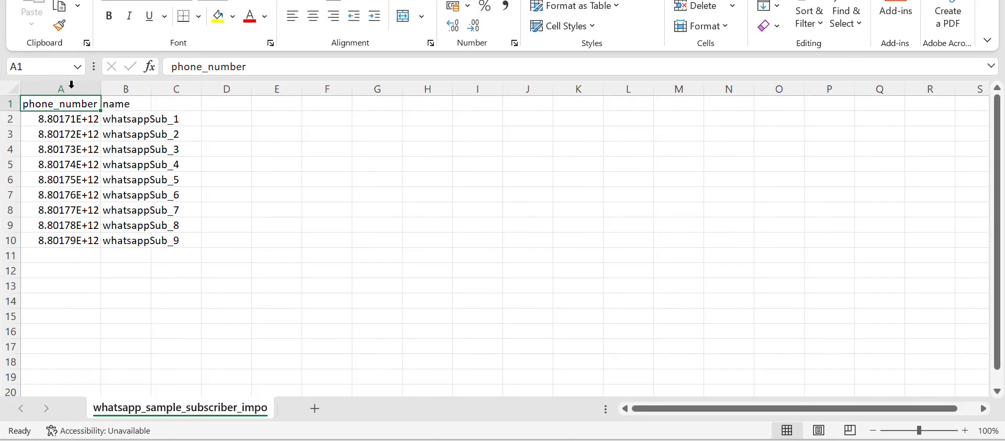
- Clear all sample phone numbers and names below the header row
left_click_drag(46, 126, 164, 243)
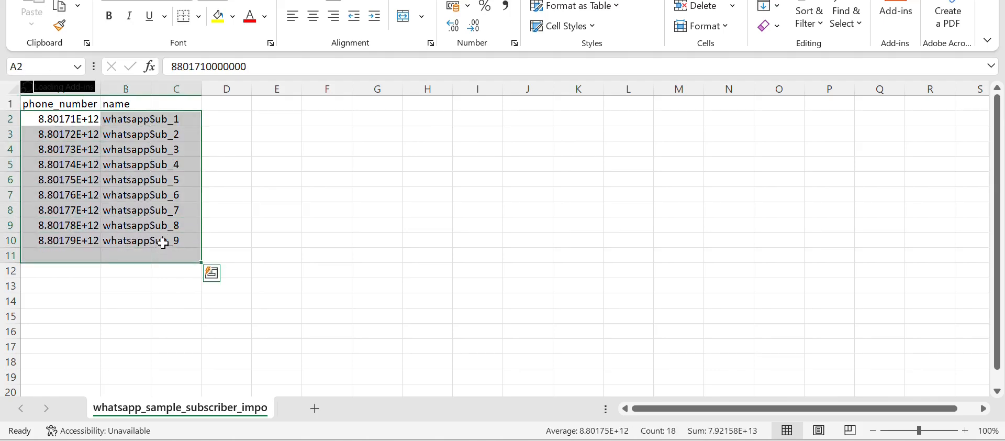
key("Delete")
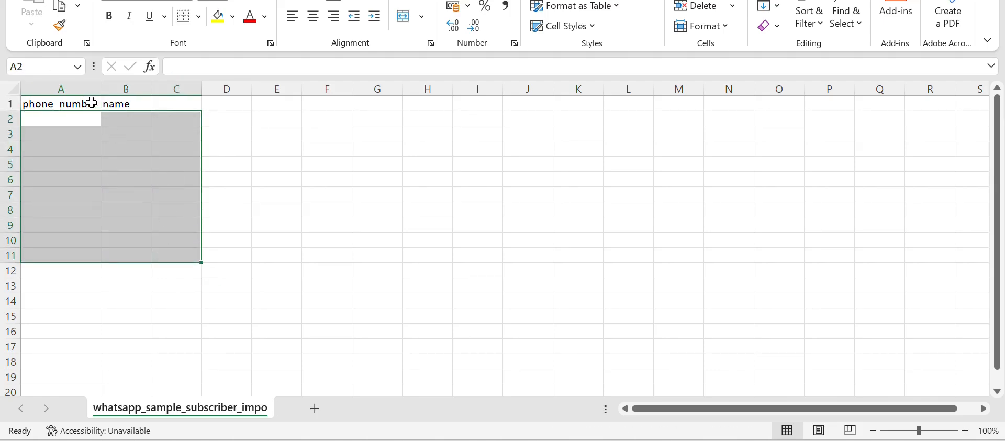
left_click(81, 131)
left_click_drag(79, 124, 73, 311)
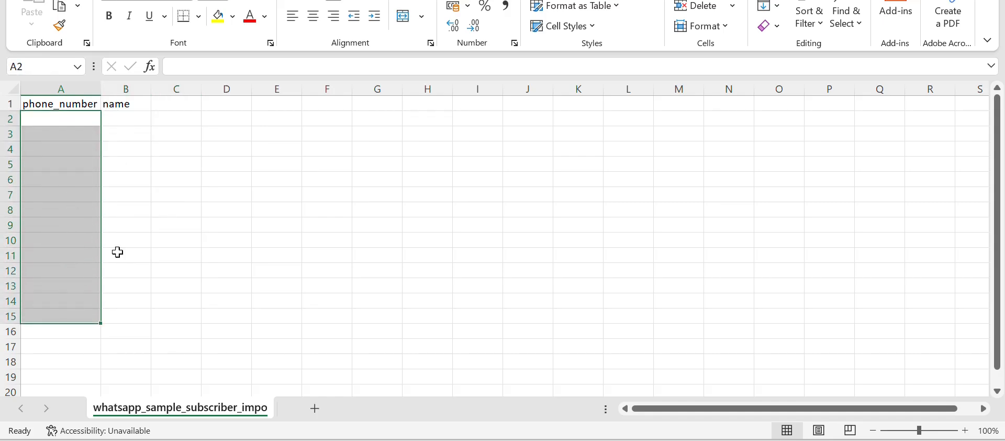
left_click(149, 210)
- Copy the full list of phone numbers from the Notepad note and paste it into the phone_number column from A2 down
left_click(630, 440)
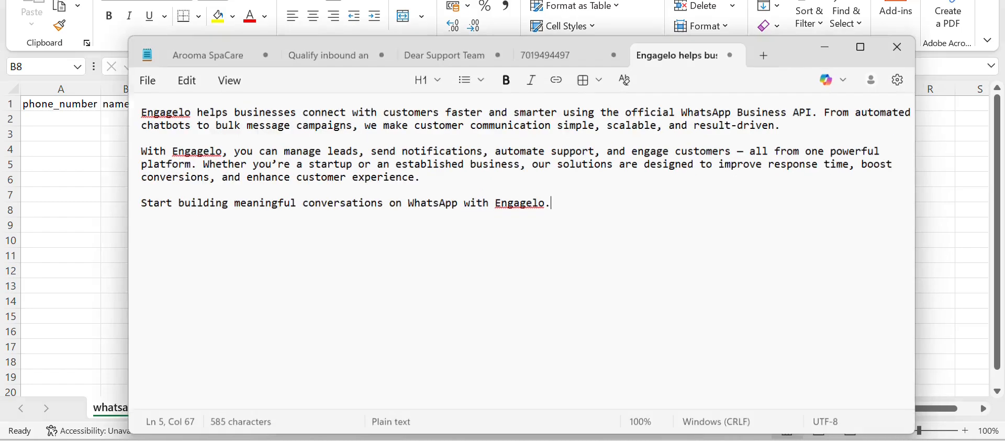
left_click(558, 47)
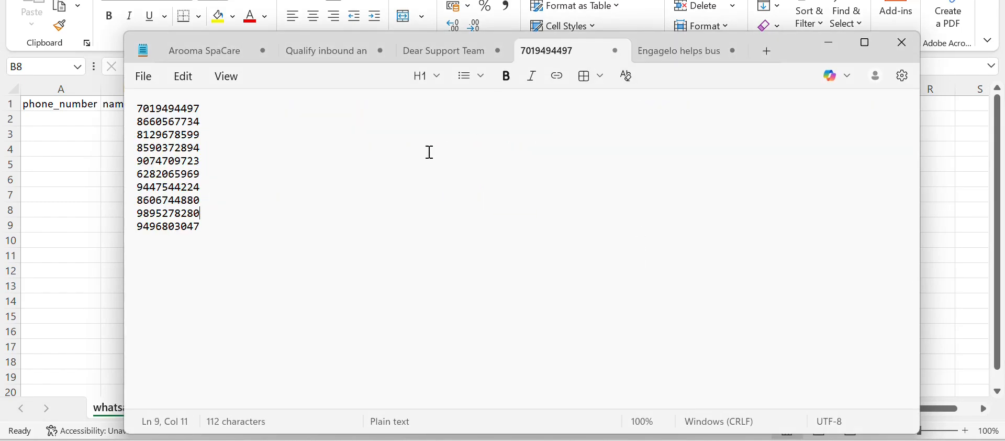
left_click_drag(222, 236, 118, 107)
key("ctrl+c")
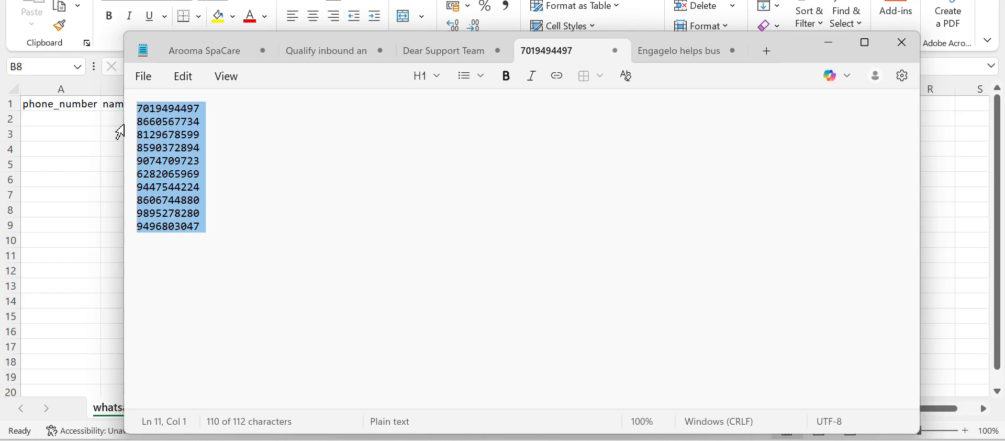
left_click(828, 43)
left_click(76, 119)
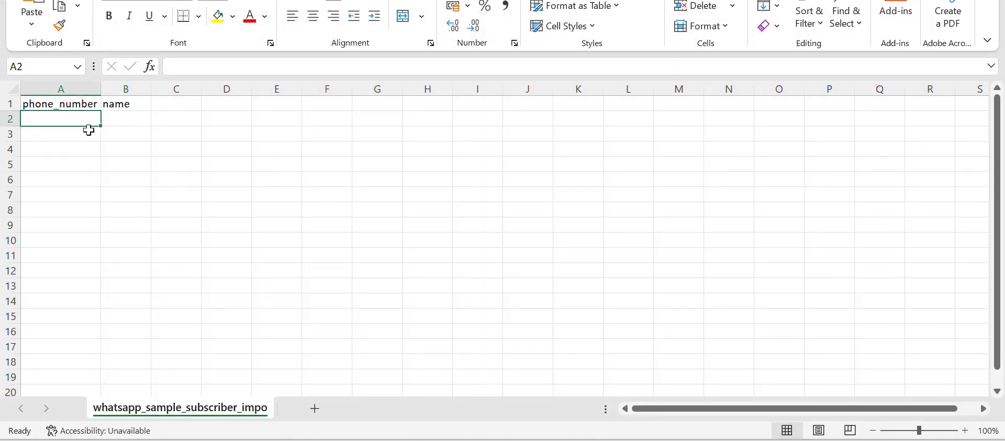
key("ctrl+v")
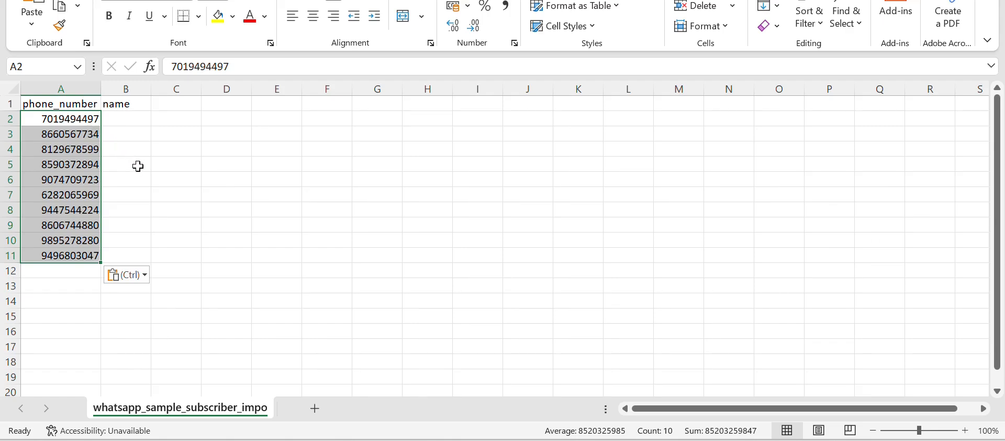
- Fill the name column from B2 to B11 with the placeholder names a to j, one per phone number
left_click(133, 119)
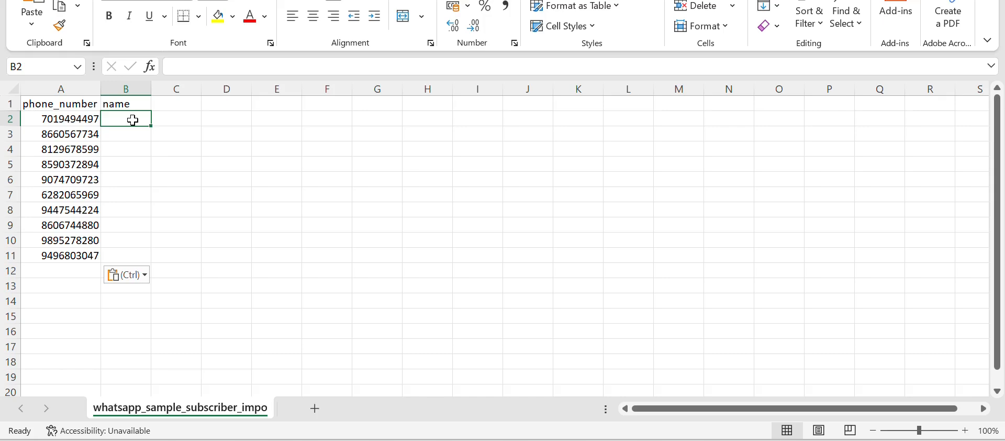
type("a")
left_click(129, 144)
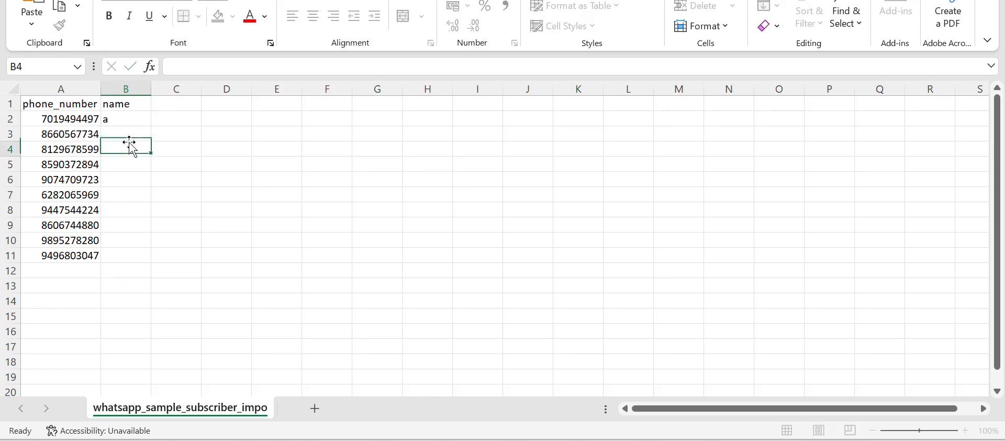
left_click(127, 135)
type("b")
left_click(127, 147)
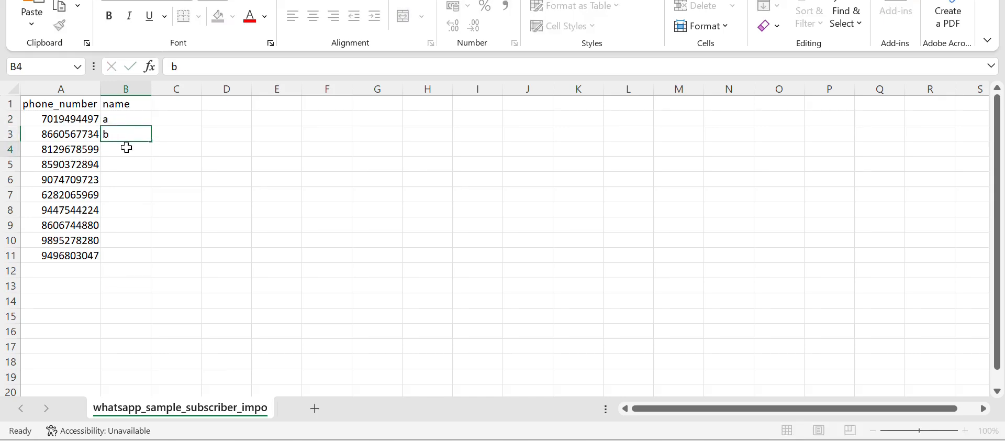
type("c")
left_click(125, 165)
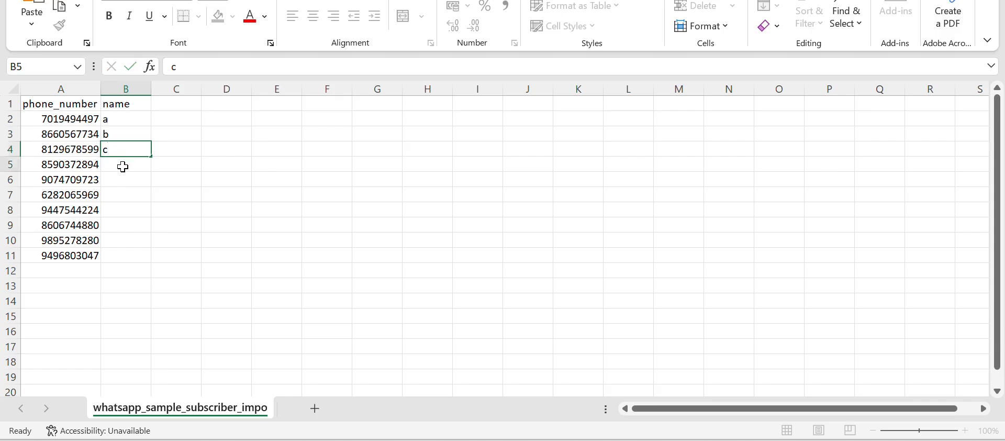
type("d")
left_click(122, 179)
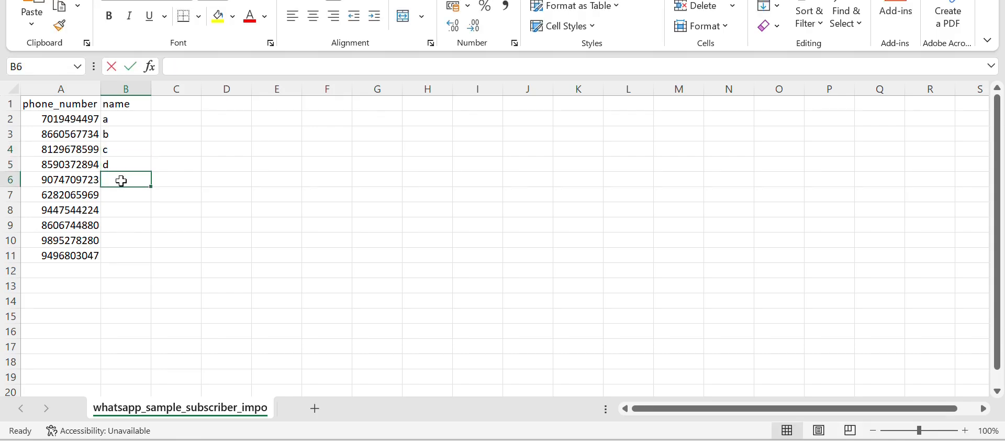
type("e")
left_click(124, 201)
type("f")
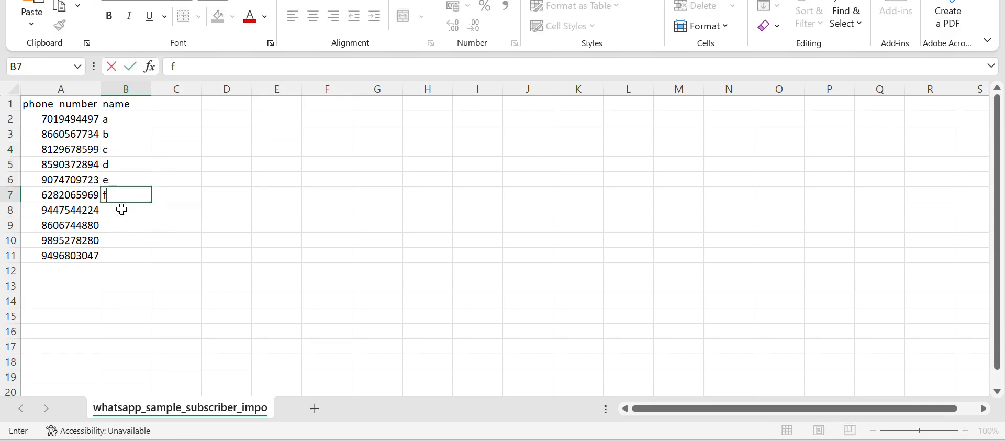
left_click(124, 211)
type("g")
left_click(139, 223)
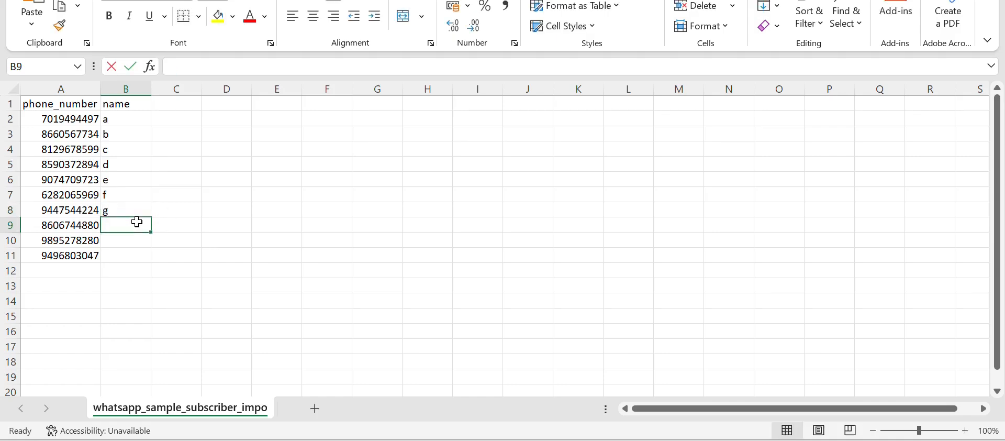
type("h")
left_click(133, 239)
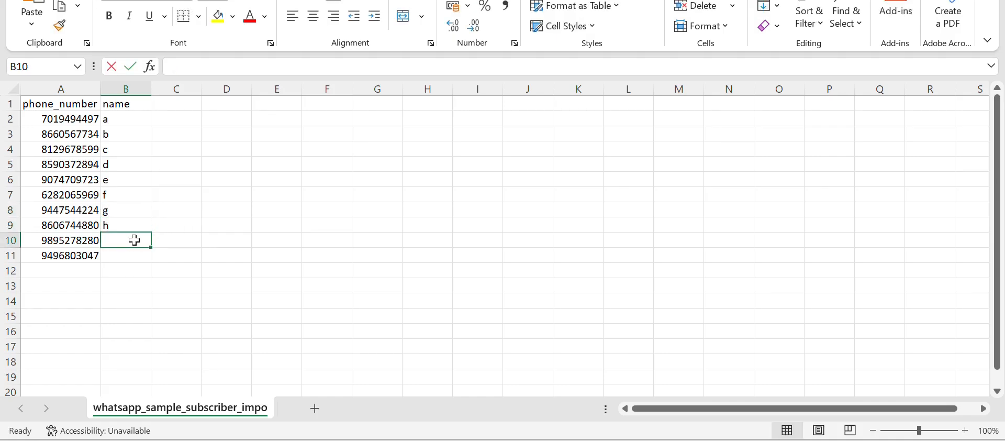
type("i")
left_click(131, 253)
type("j")
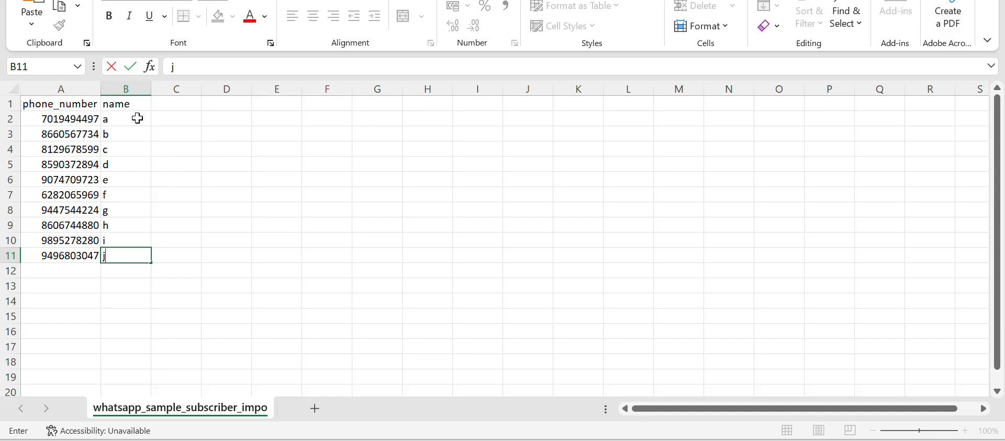
left_click_drag(137, 118, 142, 254)
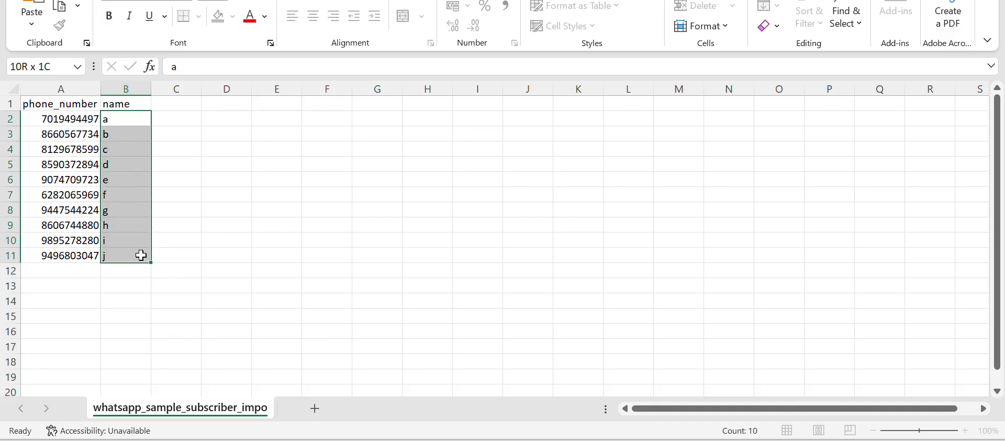
left_click(181, 137)
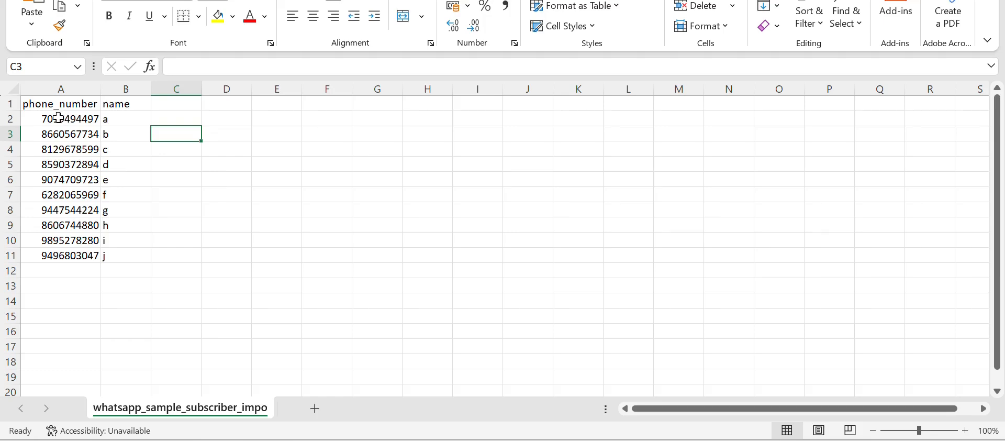
left_click(64, 83)
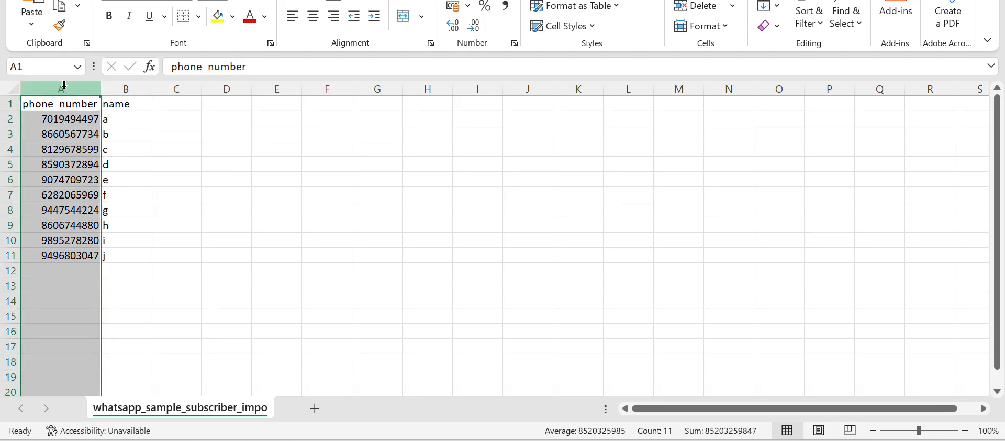
right_click(64, 86)
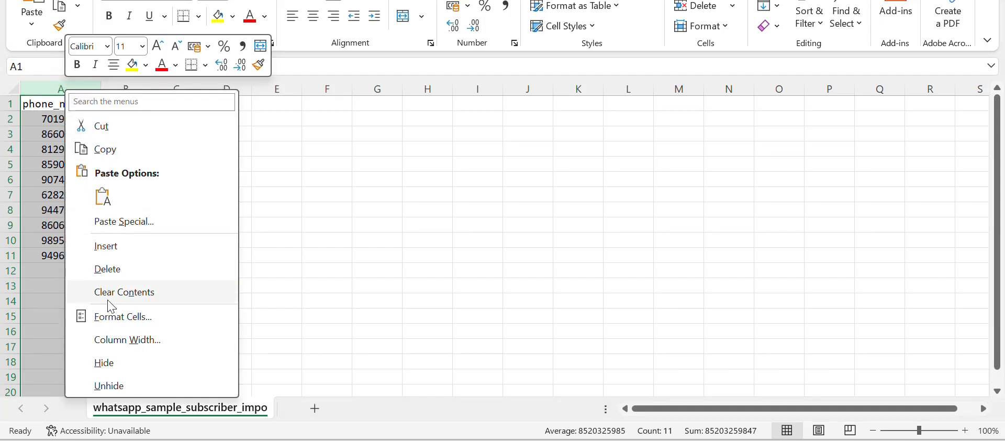
left_click(108, 314)
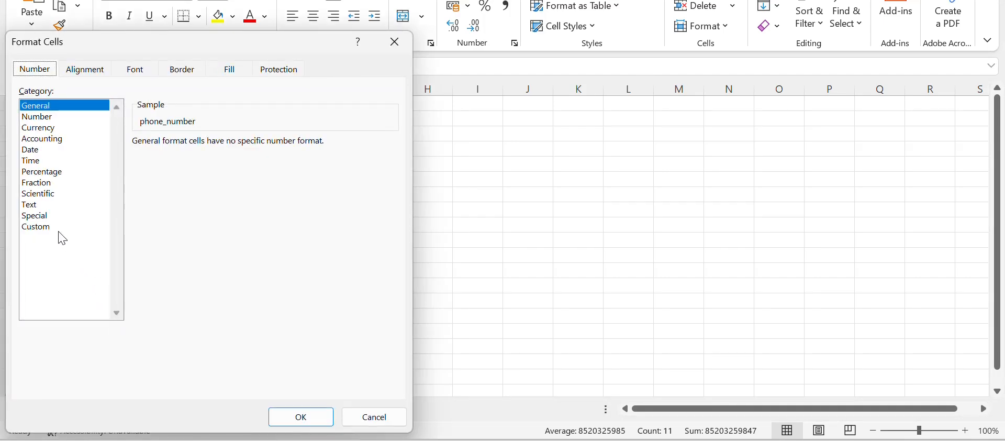
left_click(59, 228)
double_click(171, 156)
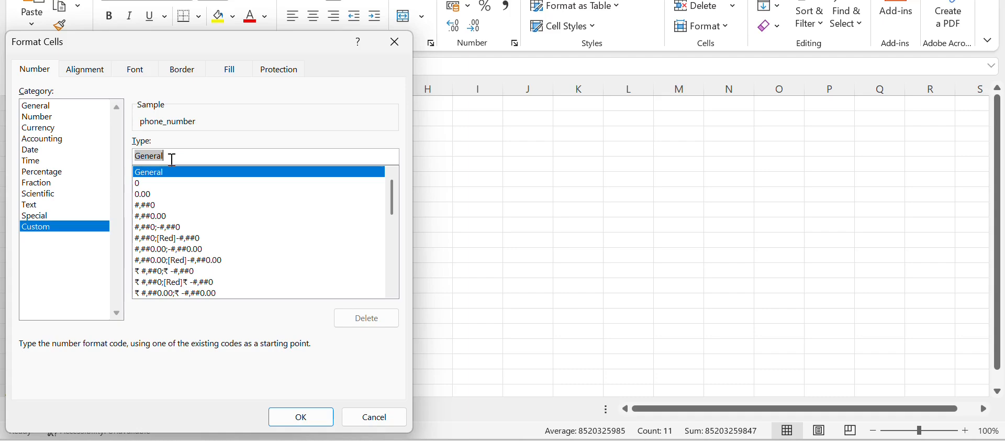
left_click(135, 157)
double_click(152, 157)
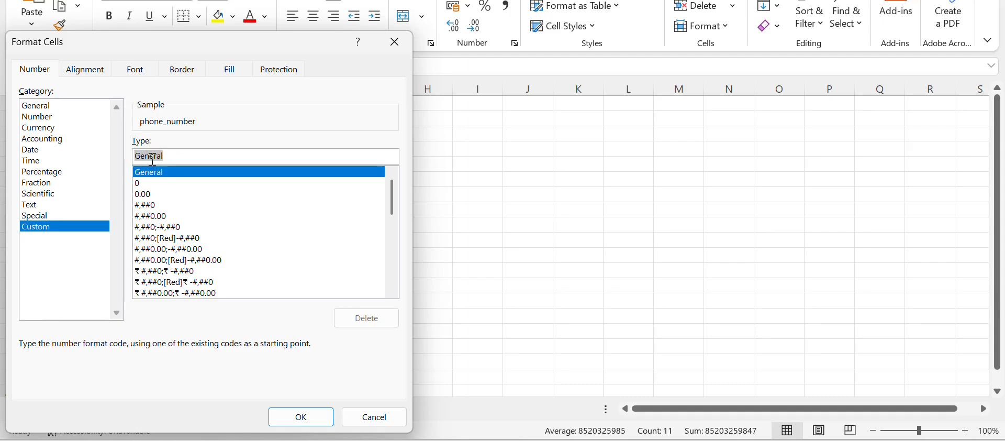
key("BackSpace")
type("91")
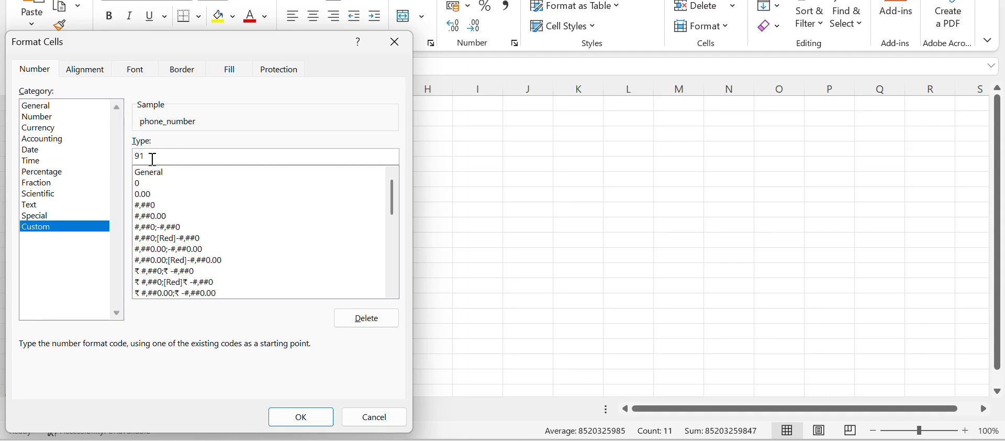
type("0000000000")
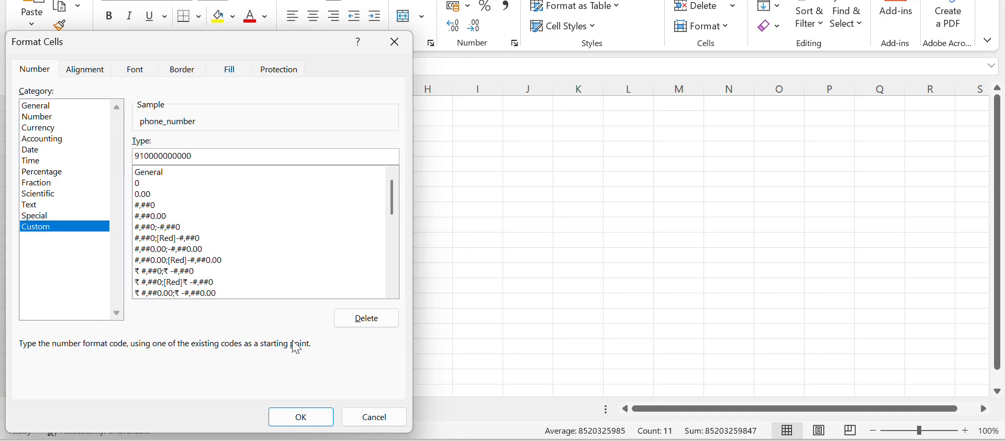
left_click(302, 416)
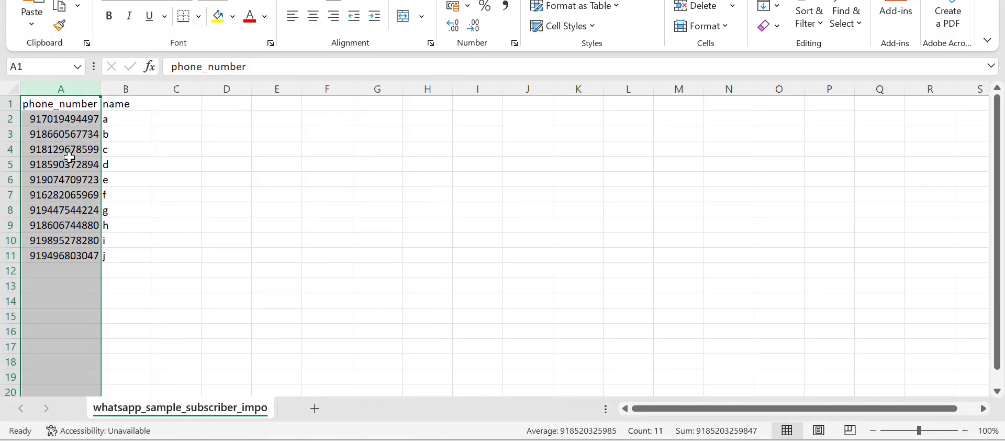
scroll(65, 292, "down", 6)
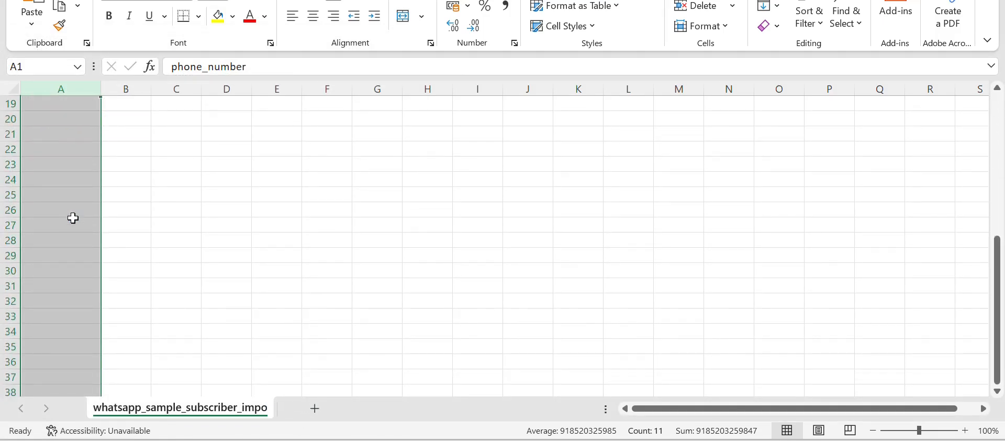
scroll(73, 218, "up", 6)
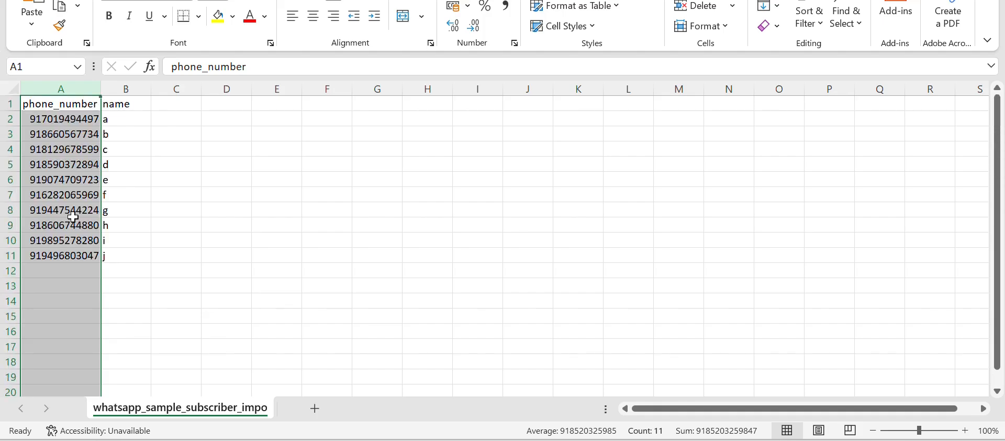
left_click(131, 168)
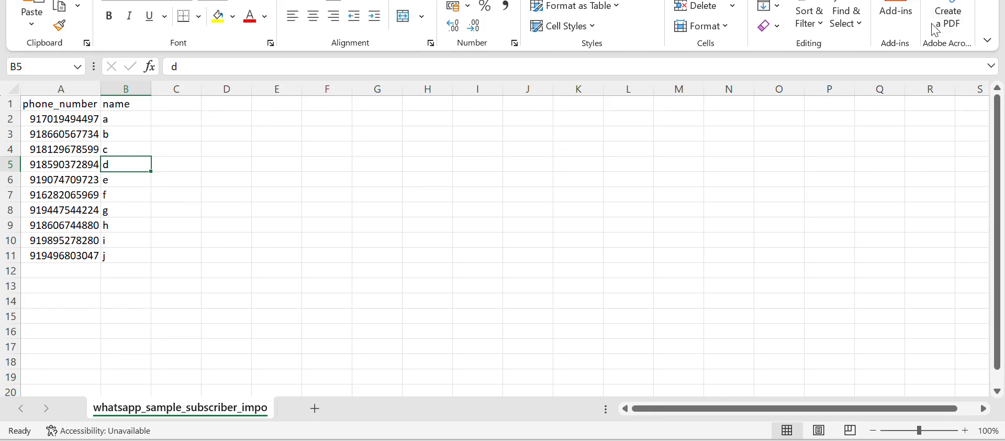
- Switch to Engagelo and upload whatsapp_sample_subscriber_import (14) from Downloads as the CSV file for the subscriber import
left_click(913, 0)
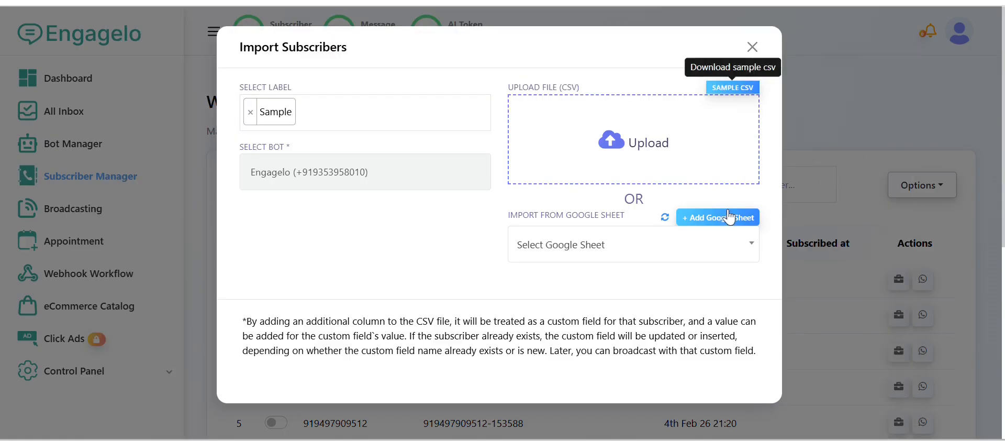
left_click(646, 149)
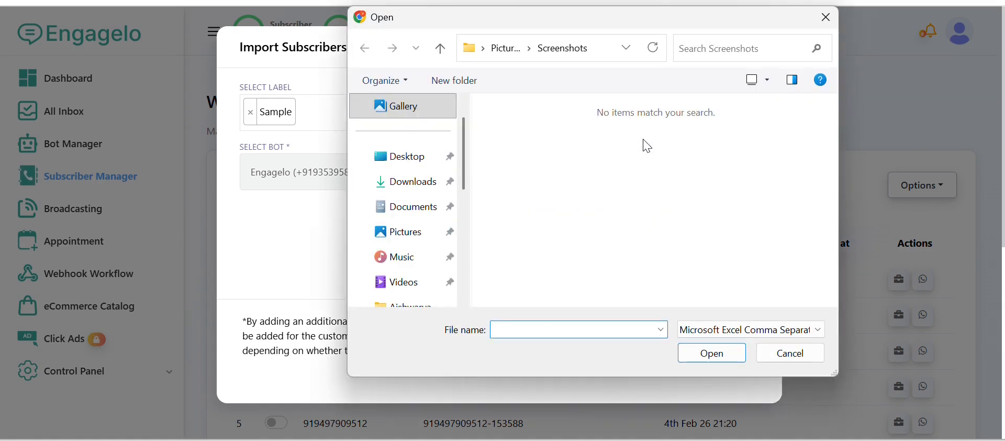
left_click(411, 184)
left_click(574, 167)
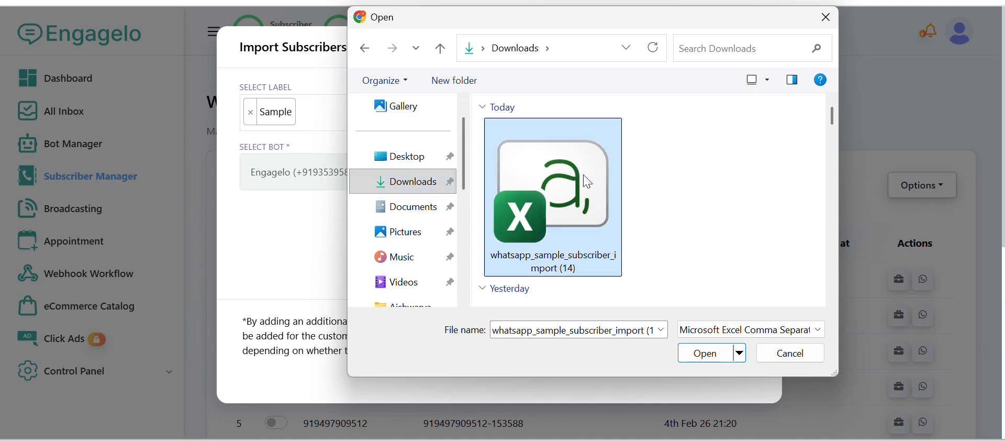
left_click(713, 365)
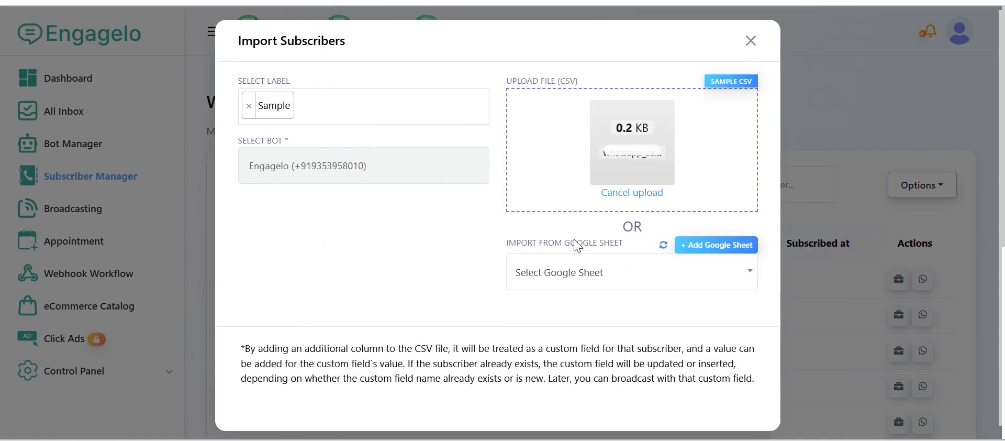
- Check the uploaded sample data and add a mapping from the phone_number file header to the Phone Number data field
scroll(577, 245, "down", 5)
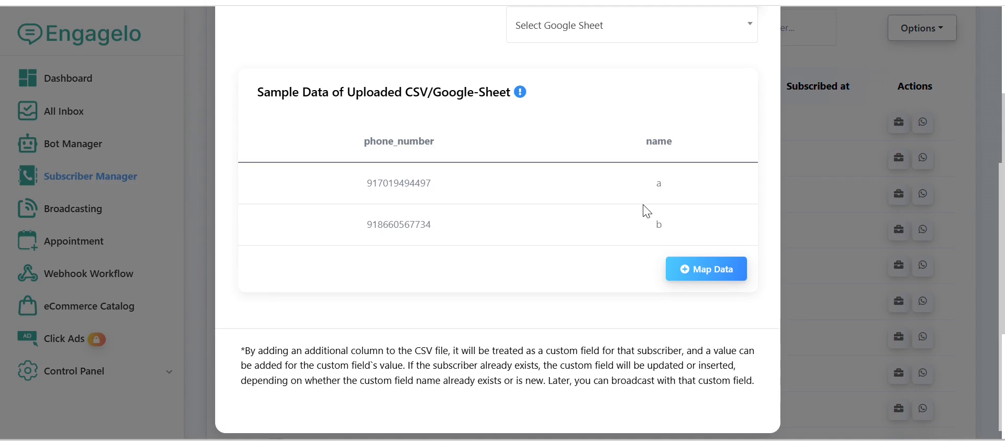
scroll(610, 219, "up", 2)
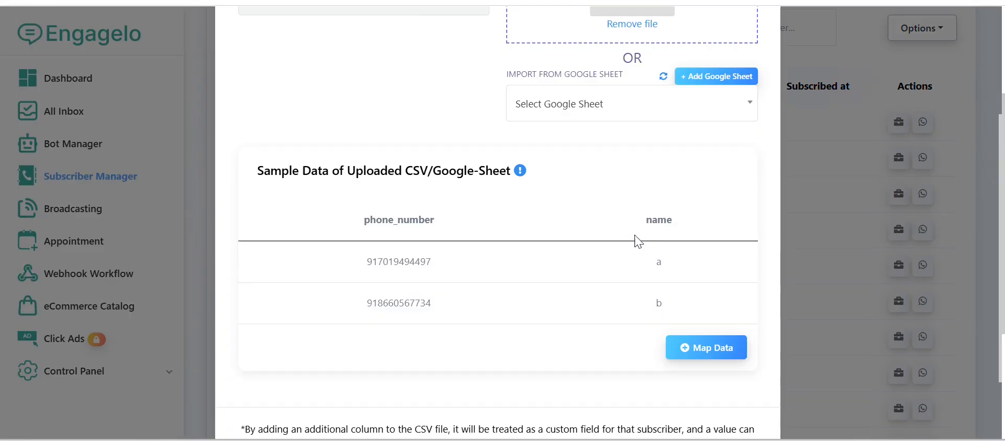
scroll(600, 272, "down", 2)
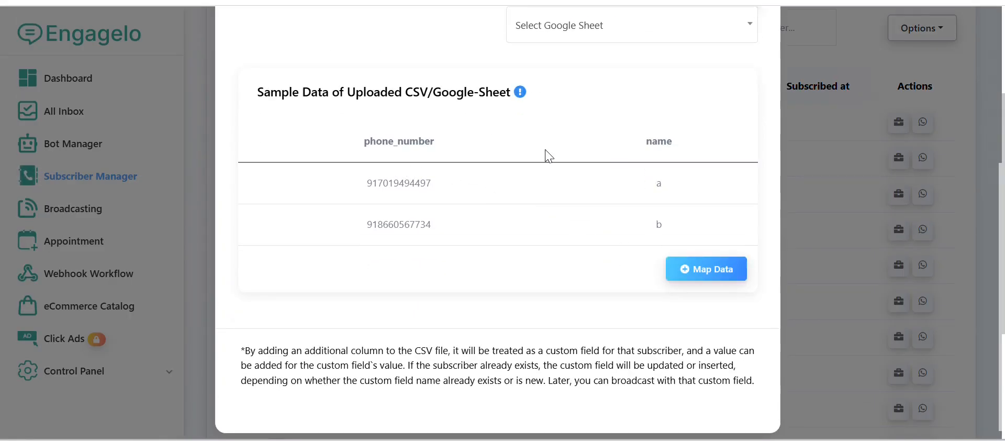
left_click(686, 269)
scroll(497, 231, "down", 2)
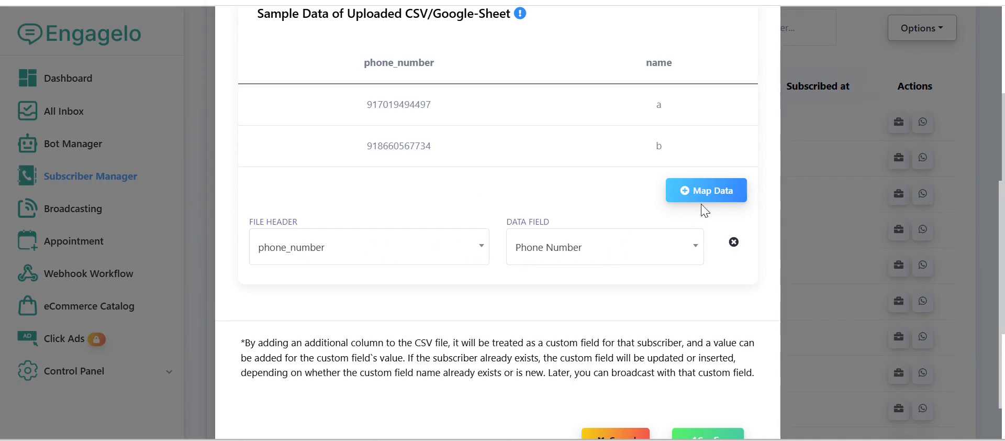
- Add a second mapping from the name file header to the Subscriber Name data field
left_click(680, 190)
scroll(500, 220, "down", 2)
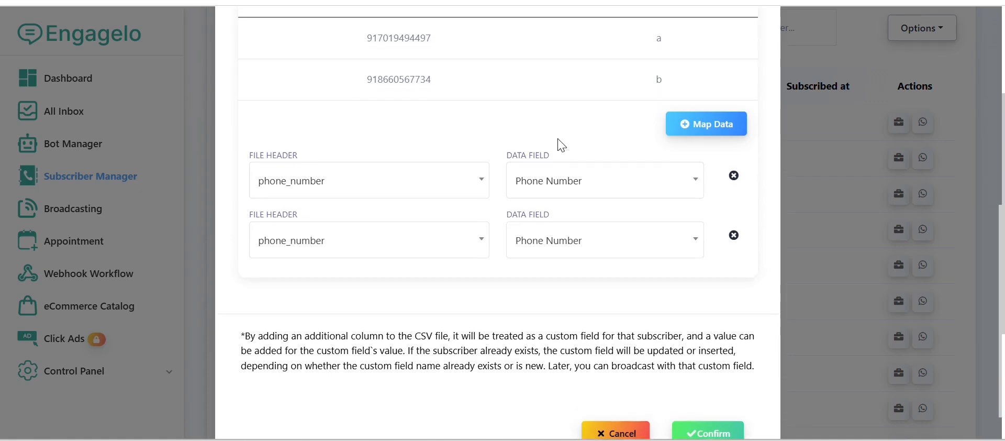
scroll(556, 146, "up", 3)
scroll(381, 310, "down", 2)
left_click(345, 318)
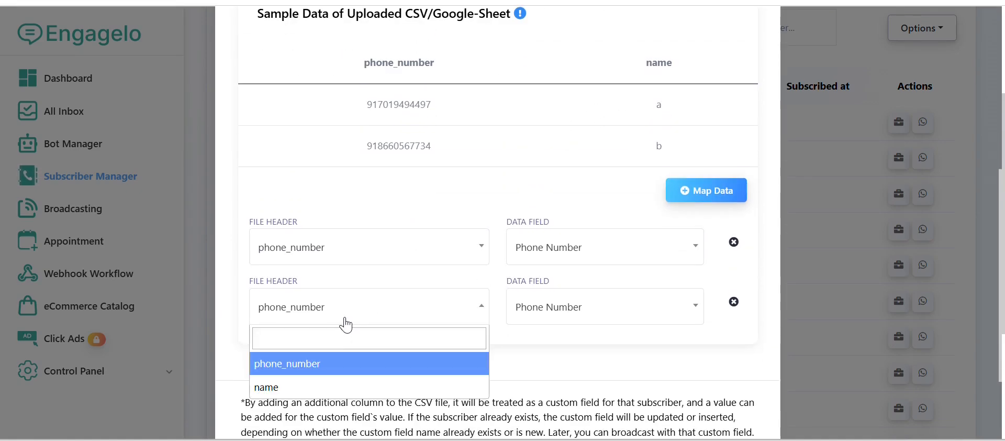
left_click(326, 389)
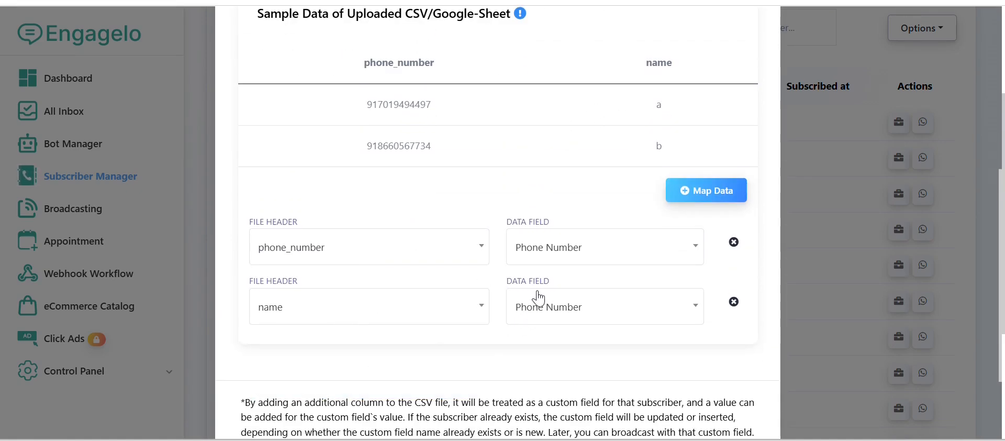
left_click(539, 307)
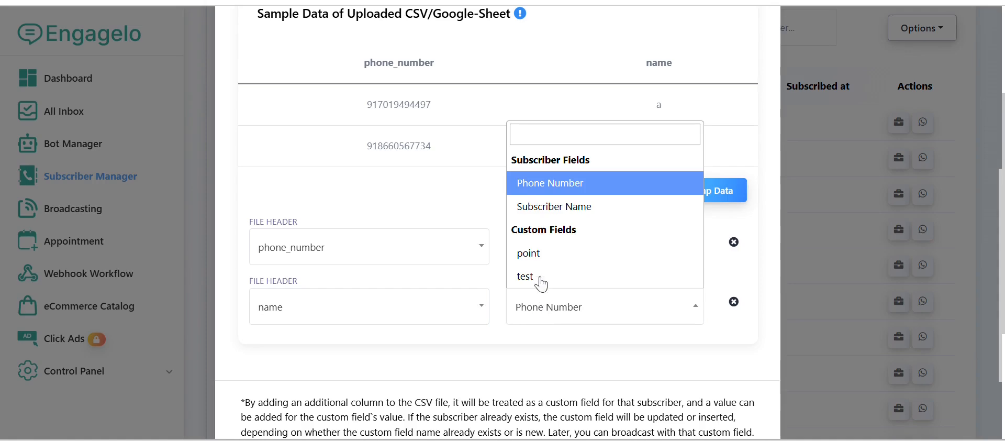
left_click(547, 212)
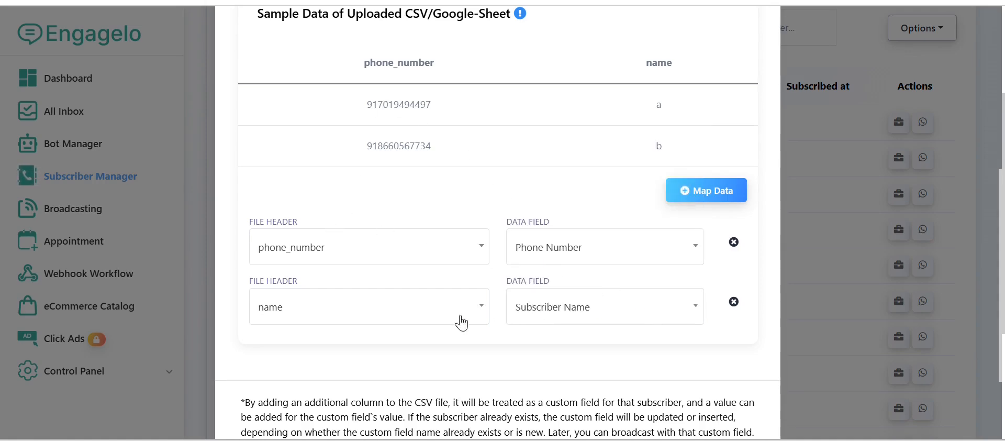
- Confirm the subscriber import and review the imported contacts in the subscriber list
scroll(572, 306, "down", 2)
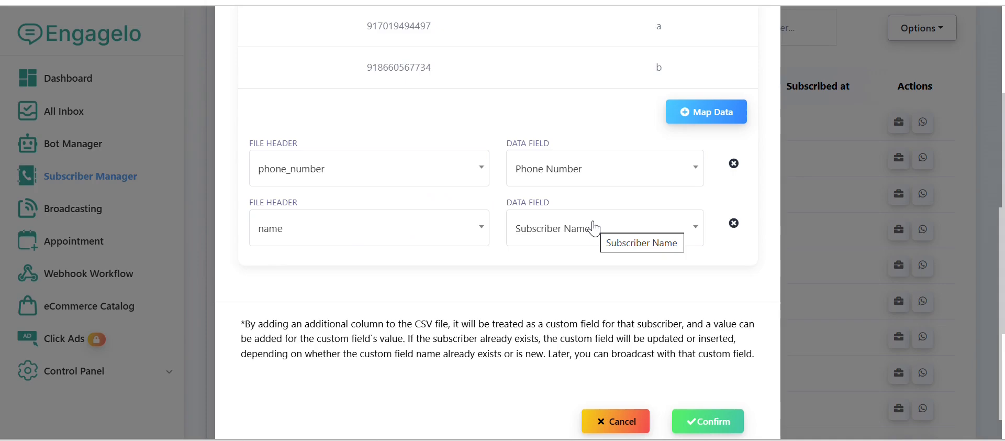
scroll(599, 229, "down", 1)
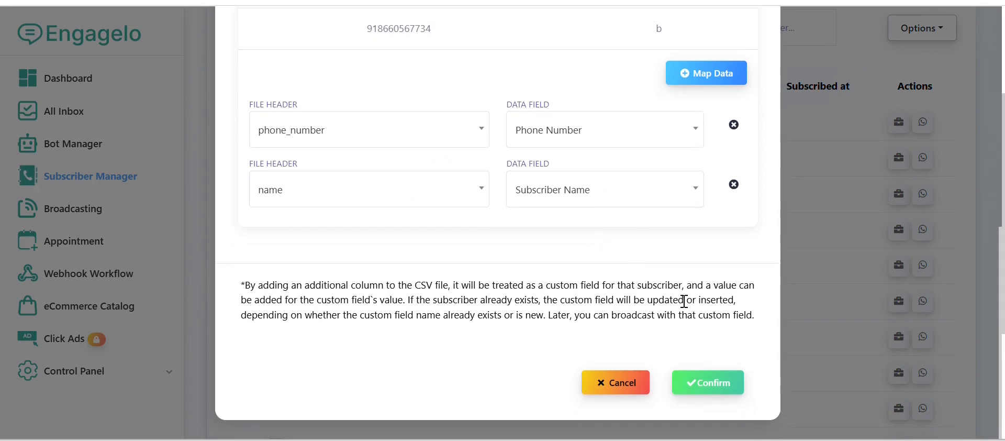
left_click(715, 388)
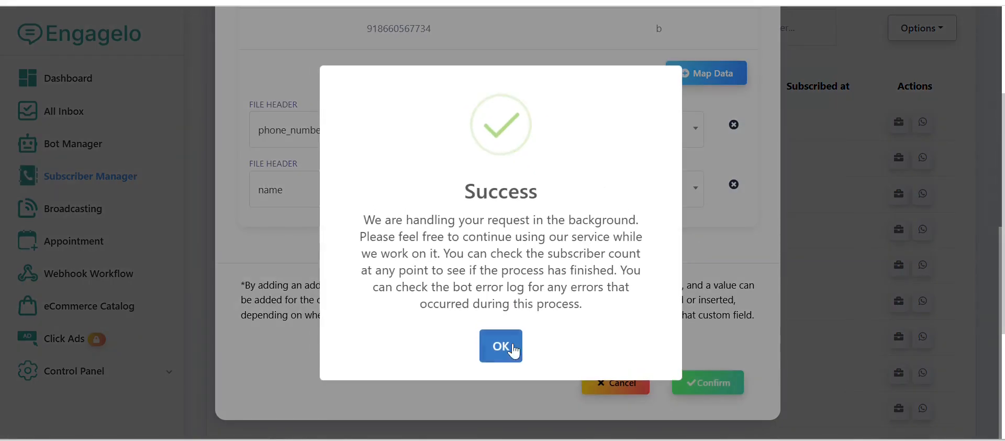
left_click(507, 347)
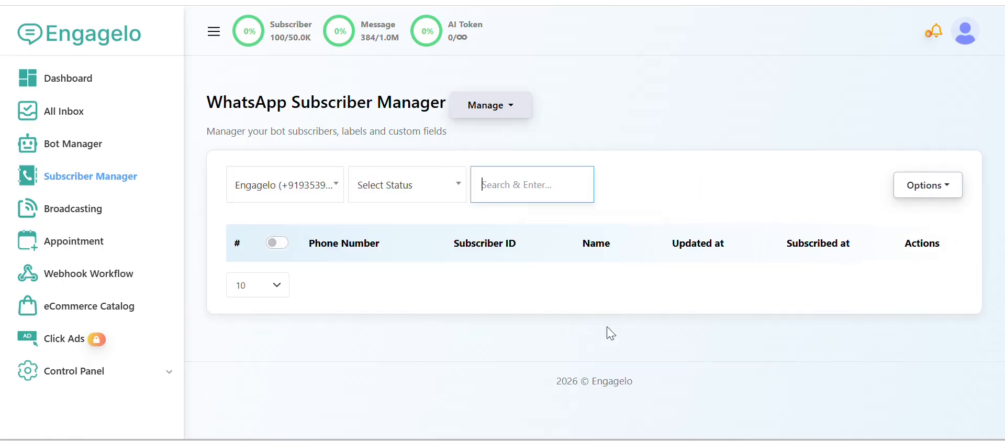
scroll(583, 265, "down", 2)
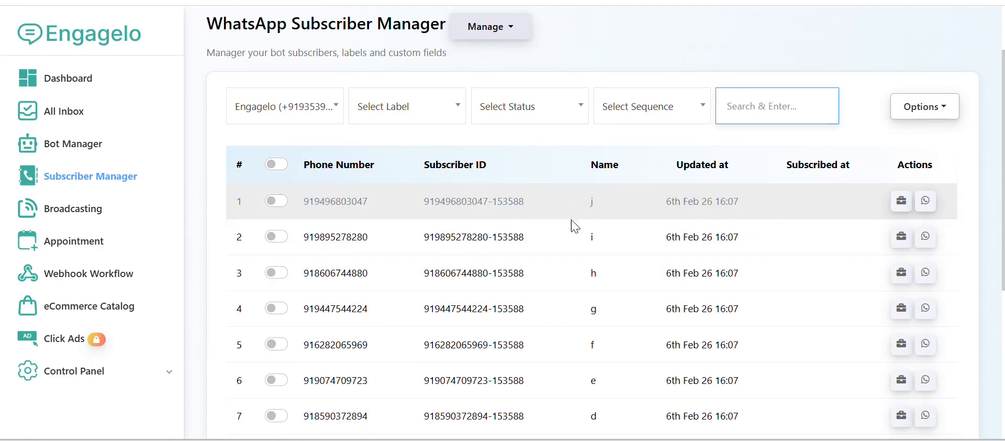
scroll(571, 254, "down", 2)
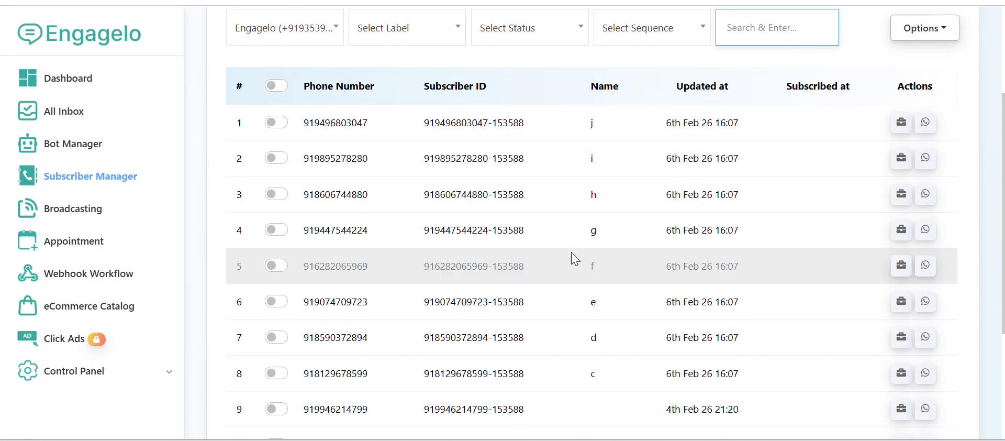